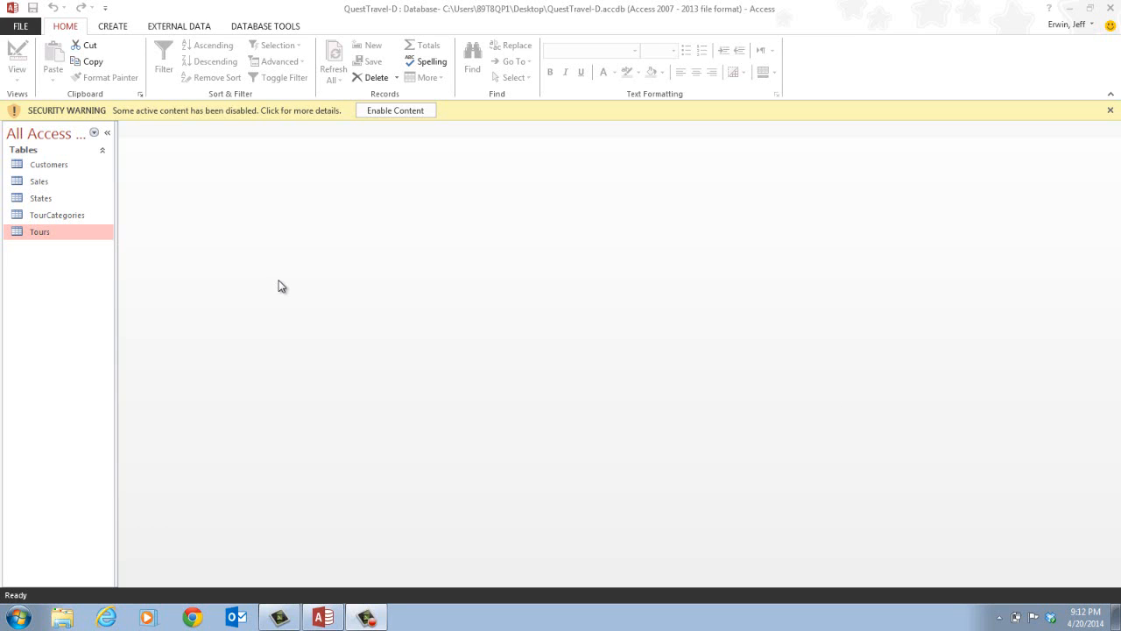
- Enable the database's disabled active content
{"action": "left_click", "coordinate": [396, 115]}
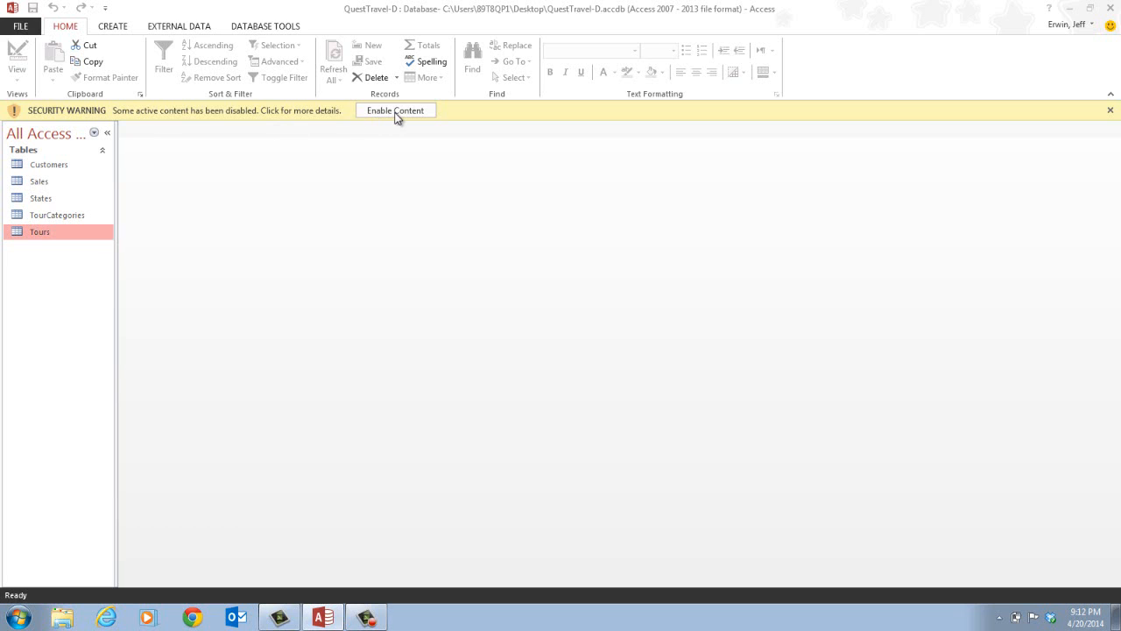
{"action": "left_click", "coordinate": [403, 114]}
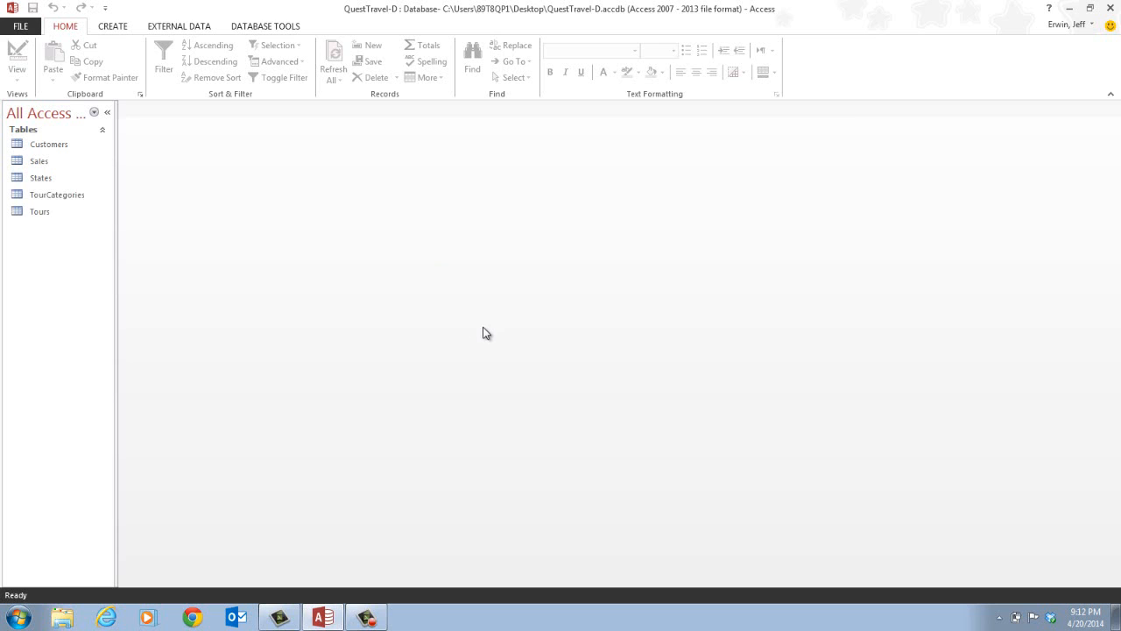
- Start the Report Wizard and add the StateName field from the States table
{"action": "left_click", "coordinate": [122, 27]}
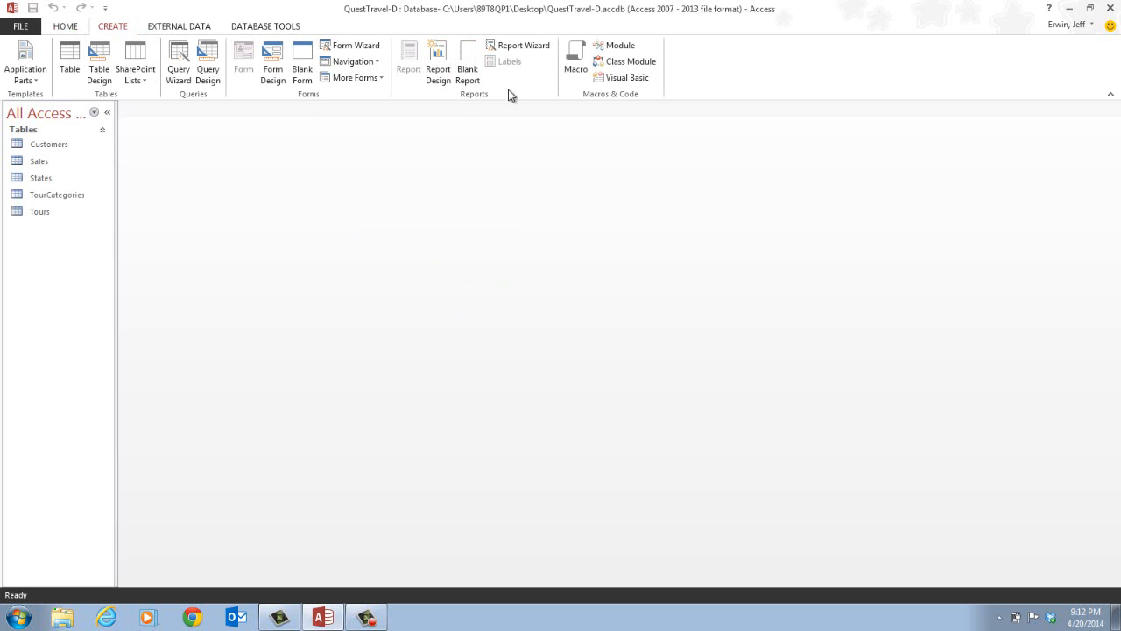
{"action": "left_click", "coordinate": [528, 48]}
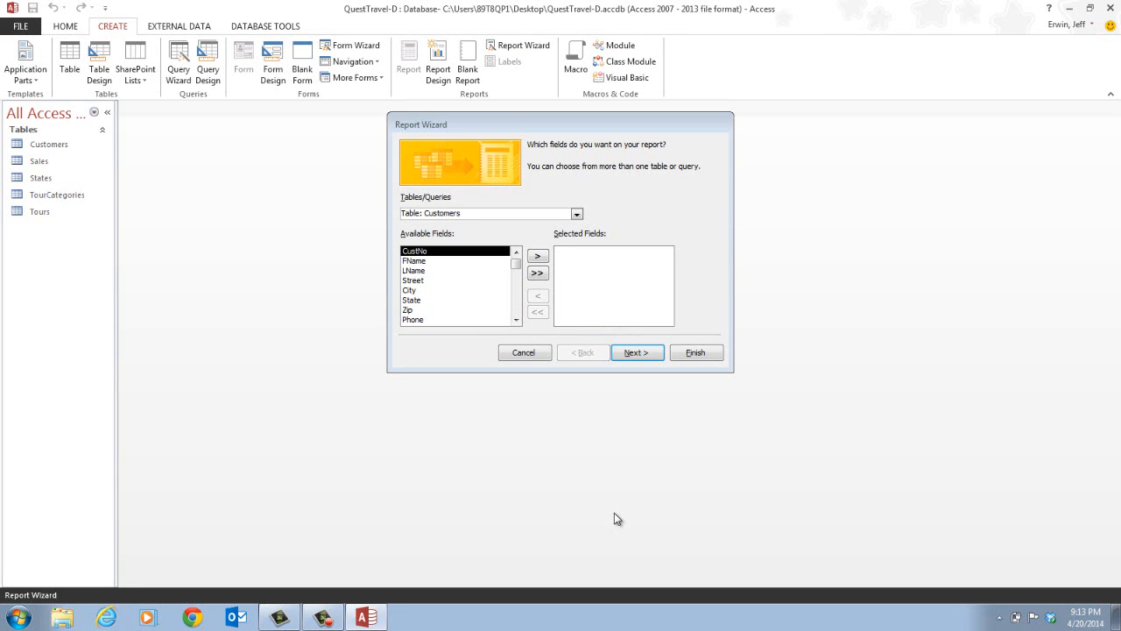
{"action": "left_click", "coordinate": [576, 216]}
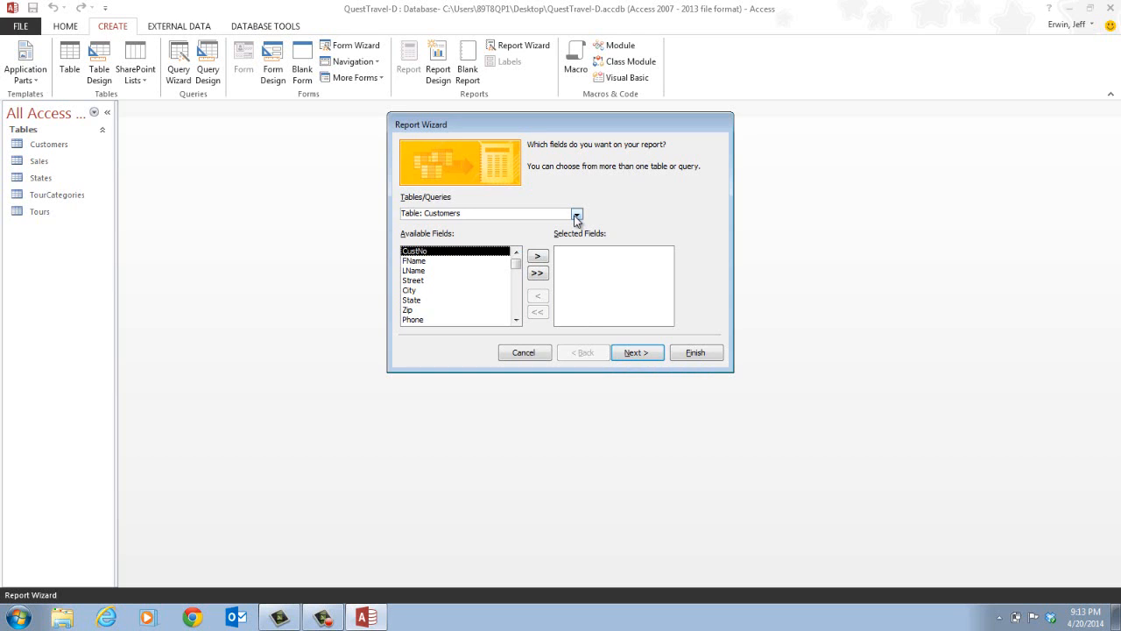
{"action": "left_click", "coordinate": [577, 216]}
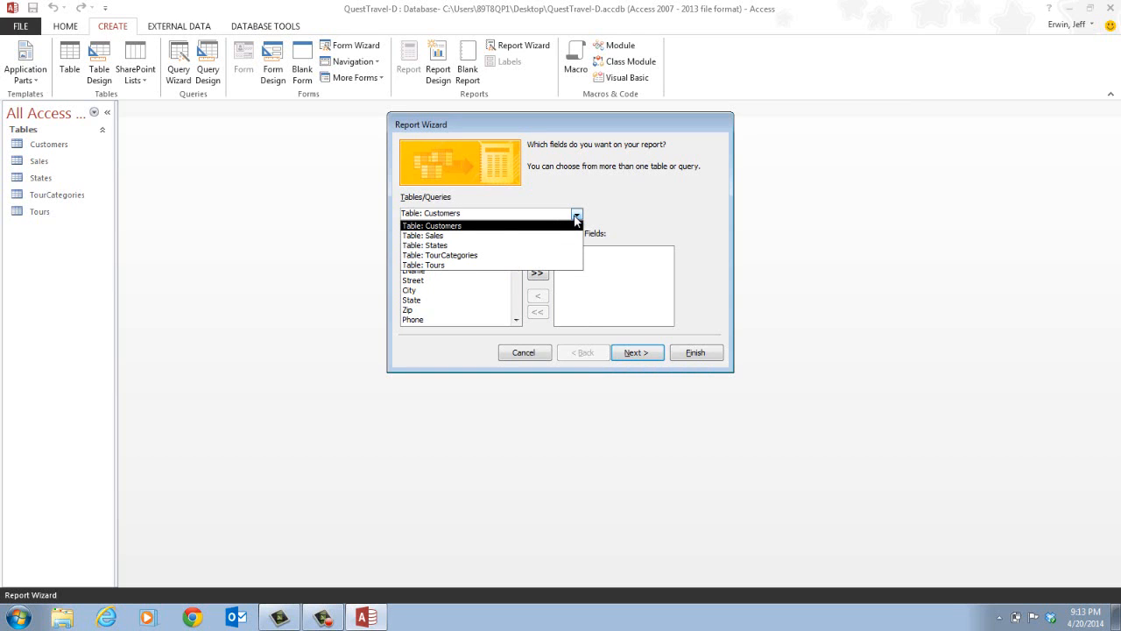
{"action": "left_click", "coordinate": [532, 246]}
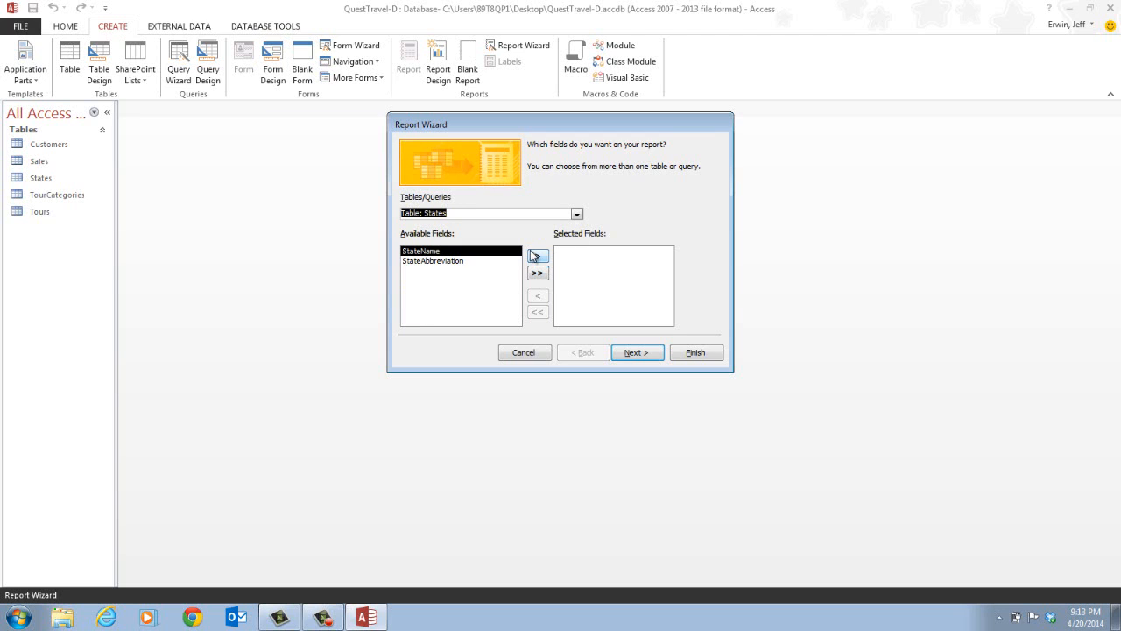
{"action": "double_click", "coordinate": [453, 252]}
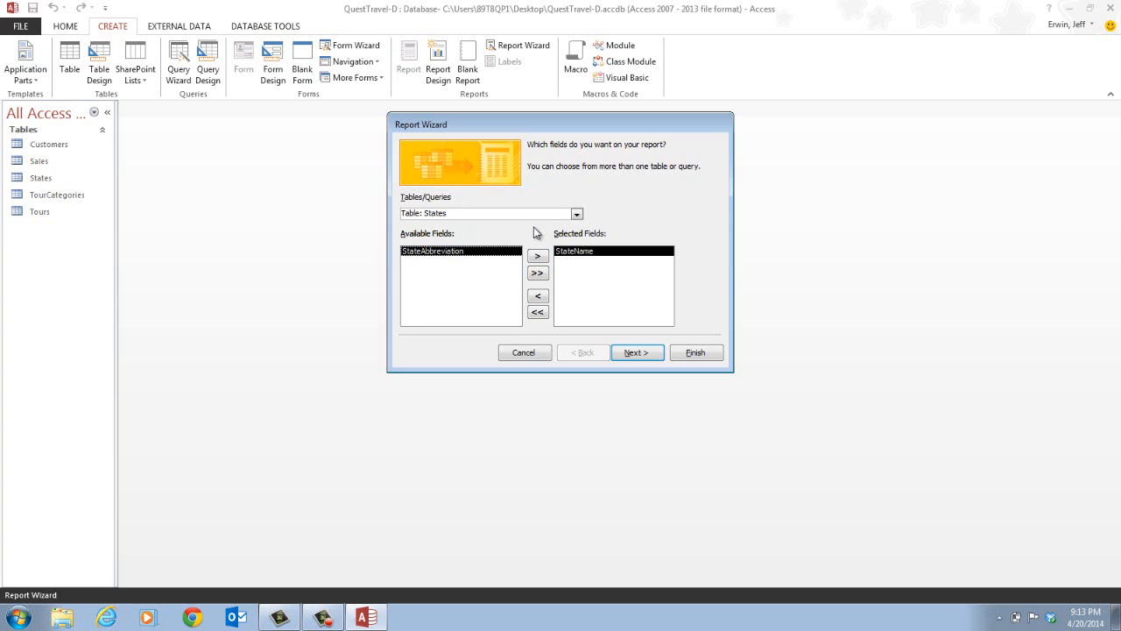
- Add all fields from the Tours table to the report except StateAbbrev
{"action": "left_click", "coordinate": [577, 215]}
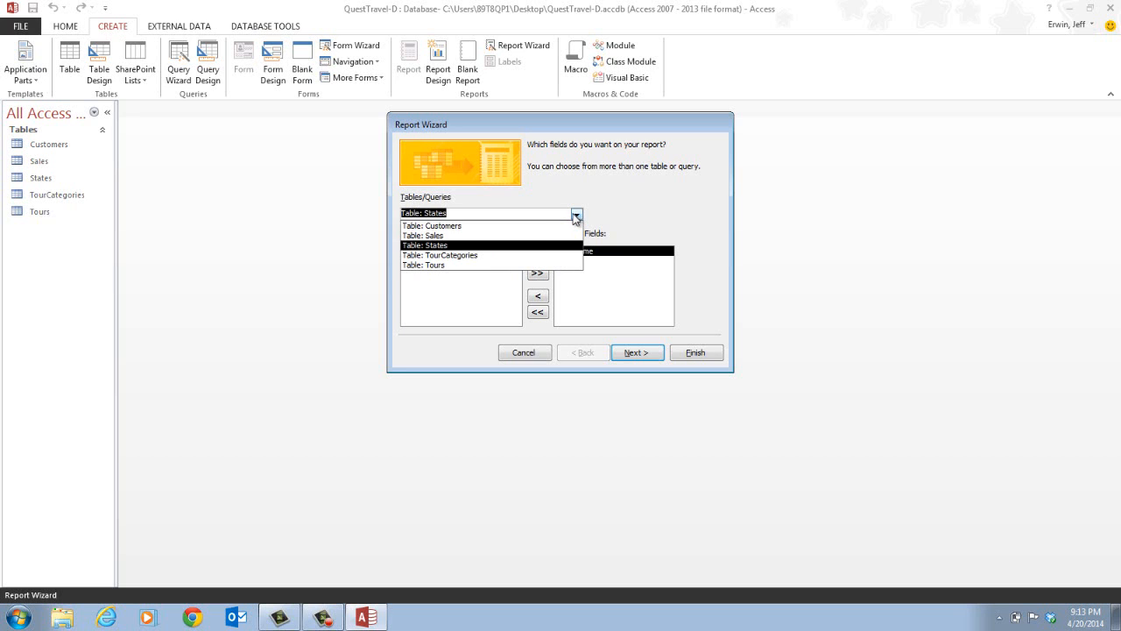
{"action": "left_click", "coordinate": [502, 265]}
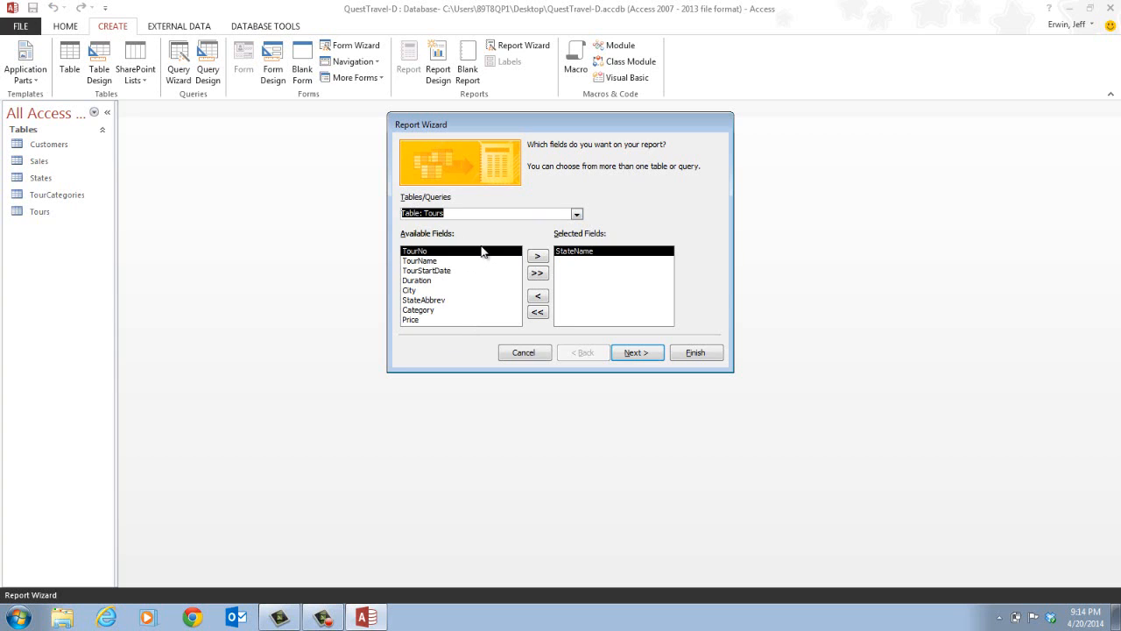
{"action": "left_click", "coordinate": [538, 274]}
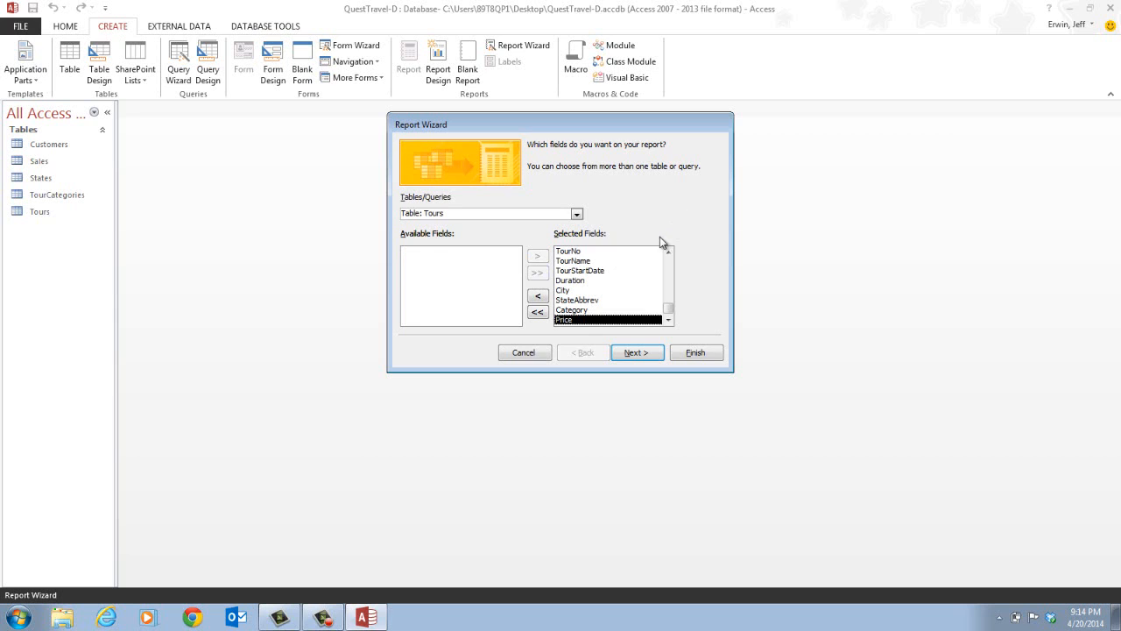
{"action": "left_click", "coordinate": [583, 300]}
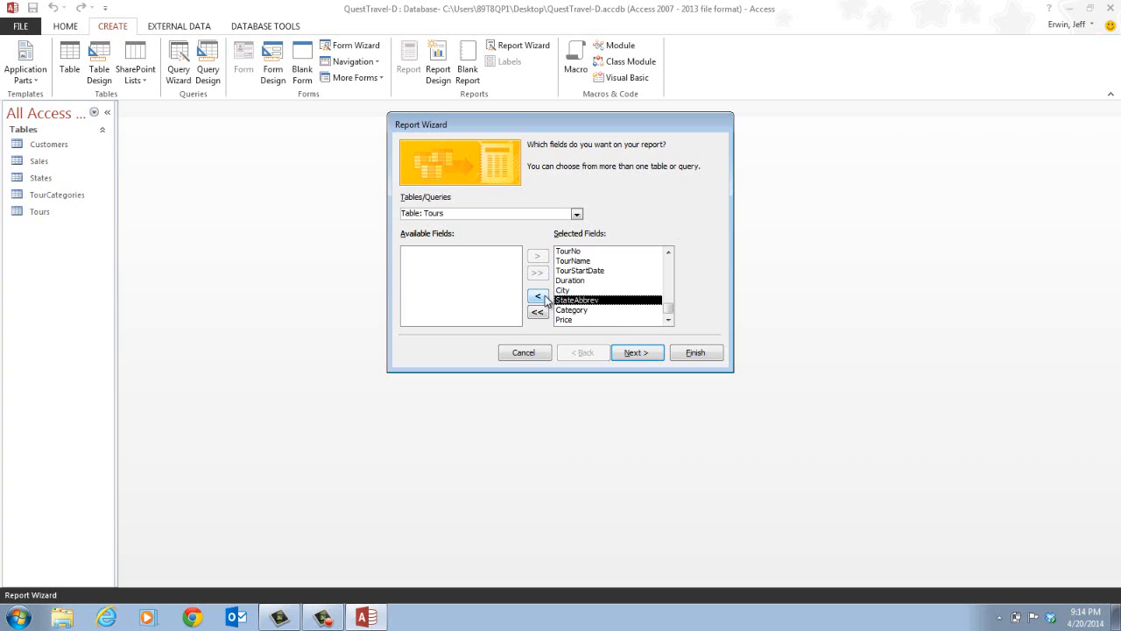
{"action": "left_click", "coordinate": [544, 298]}
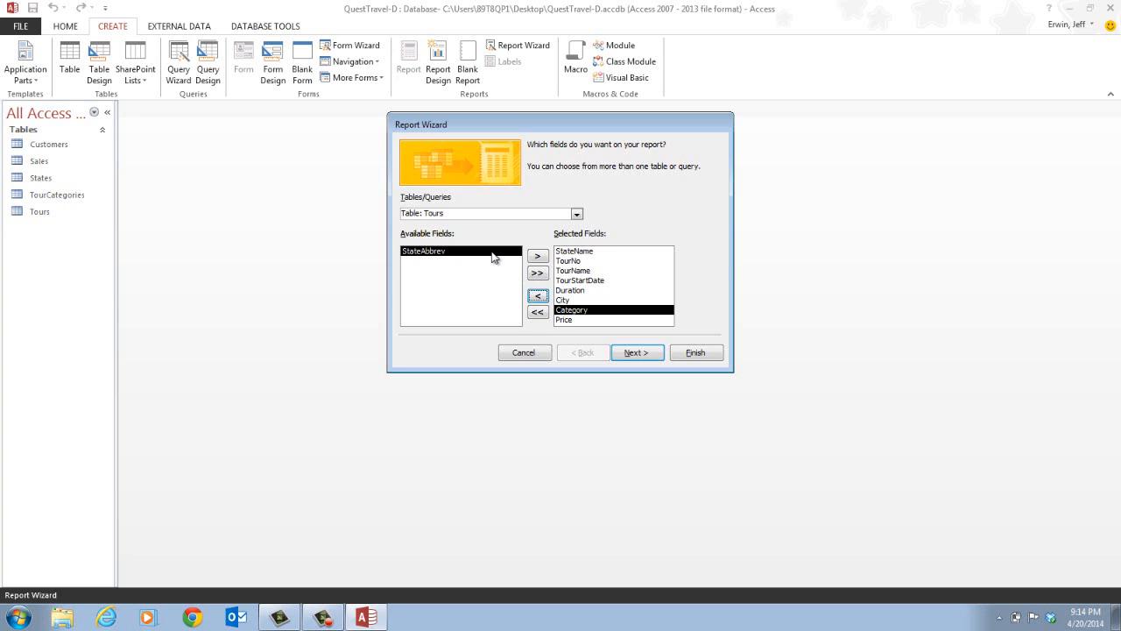
- Keep viewing the data by States and add no further grouping levels
{"action": "left_click", "coordinate": [644, 354]}
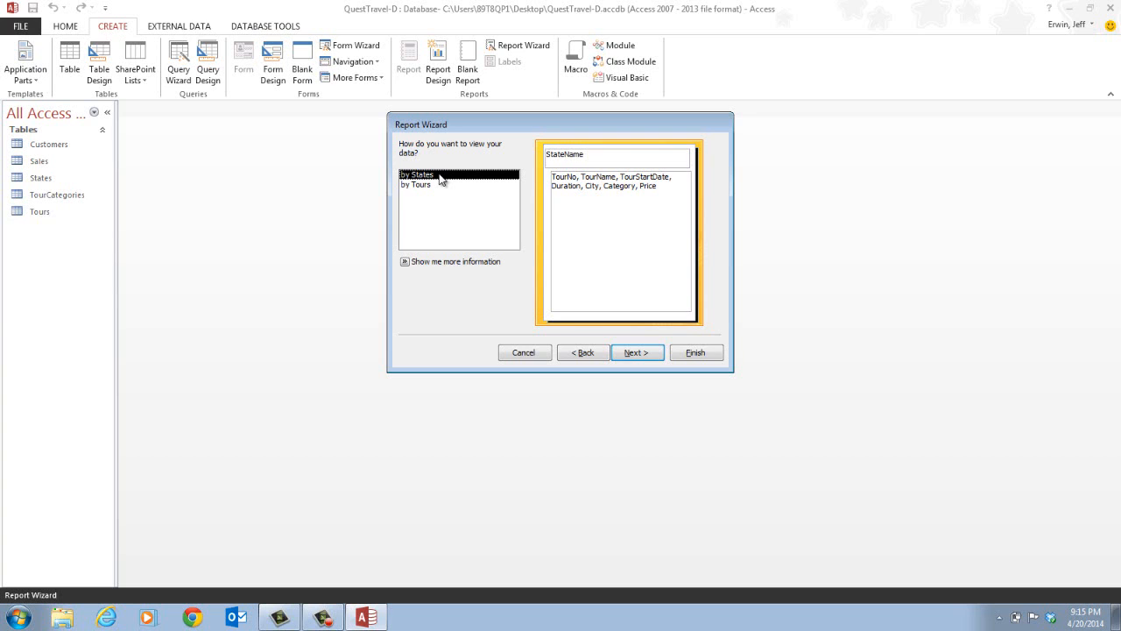
{"action": "left_click", "coordinate": [634, 353]}
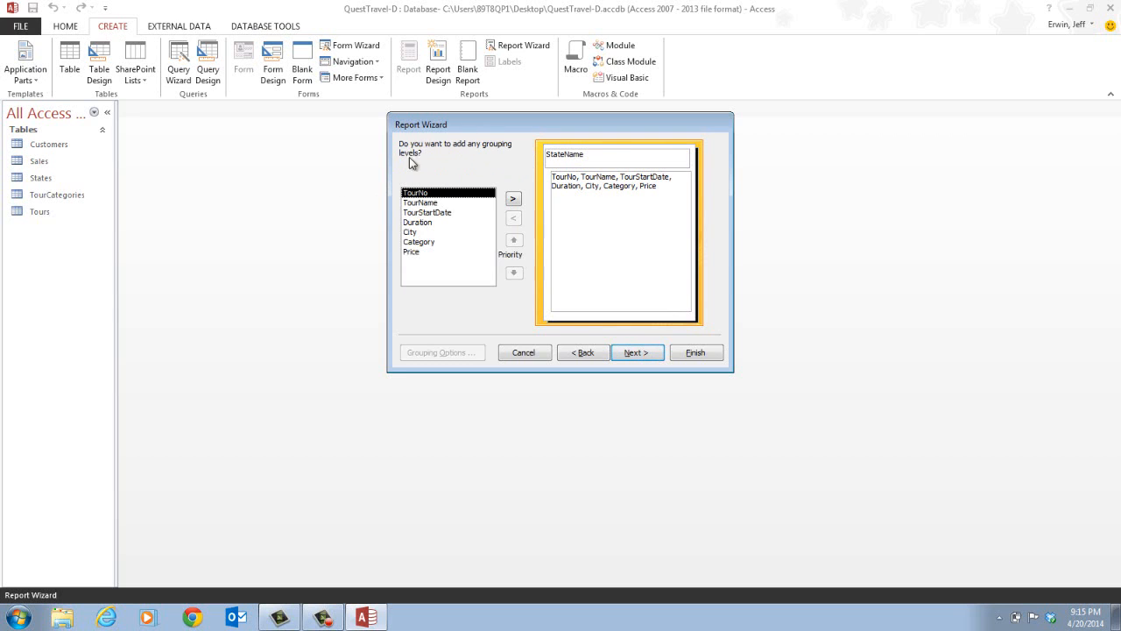
{"action": "left_click", "coordinate": [641, 354]}
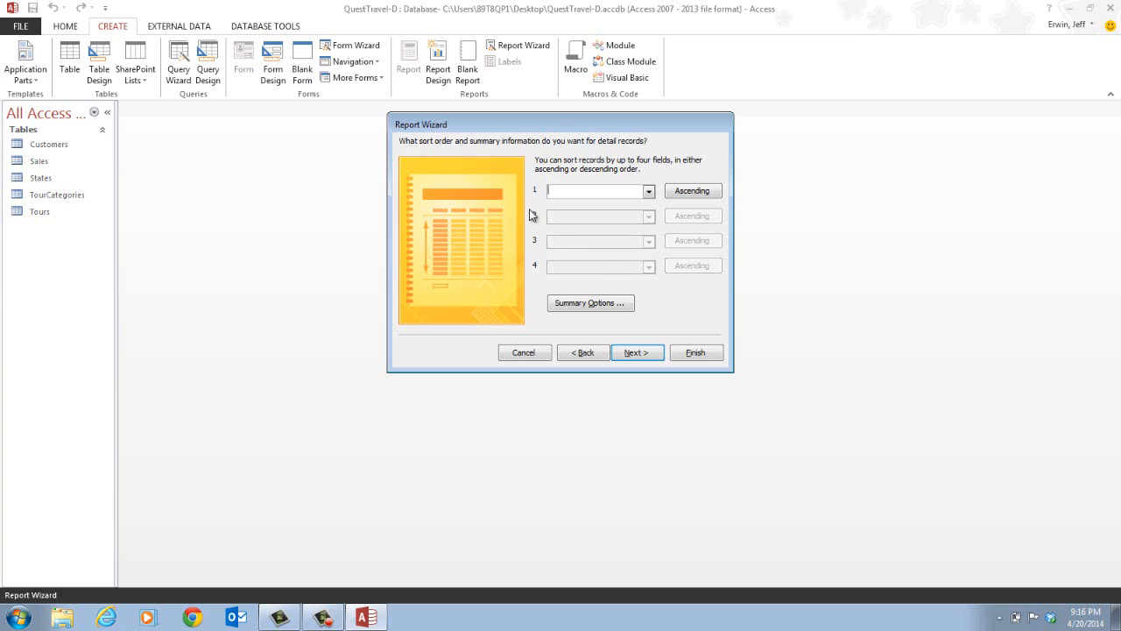
- Sort the detail records by TourStartDate in ascending order
{"action": "left_click", "coordinate": [650, 192]}
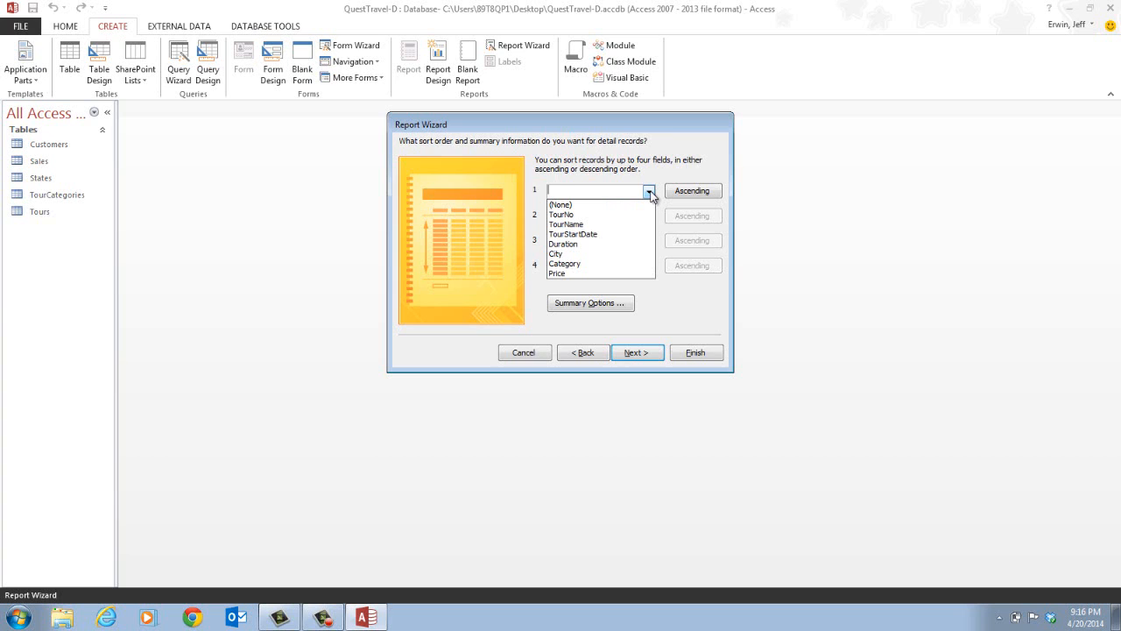
{"action": "left_click", "coordinate": [618, 234]}
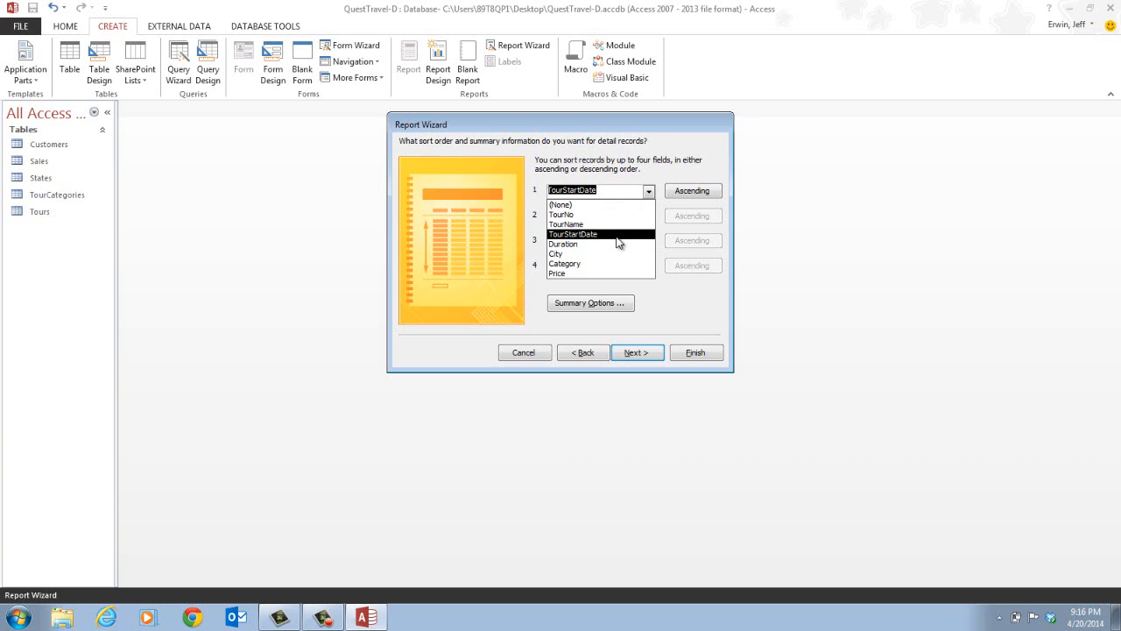
{"action": "left_click", "coordinate": [617, 235]}
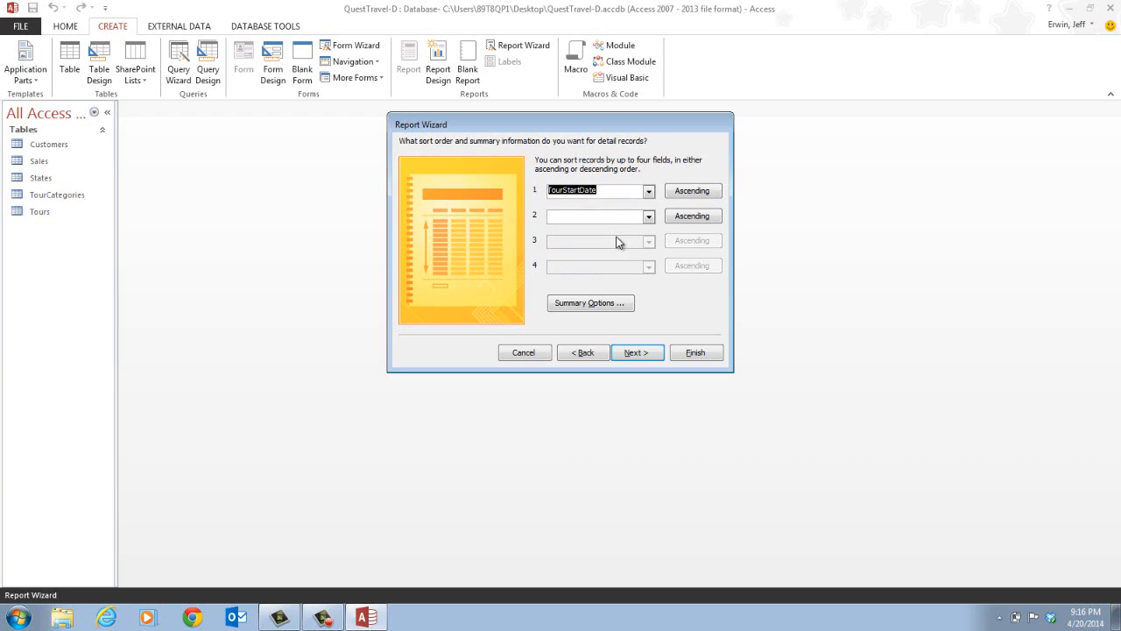
{"action": "left_click", "coordinate": [646, 352]}
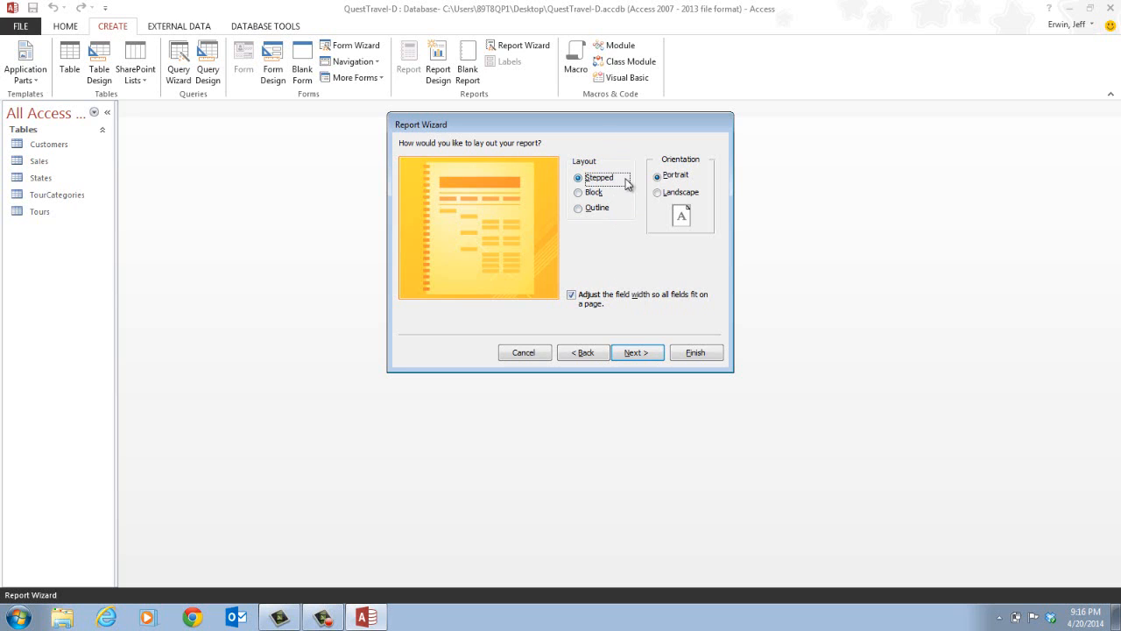
- Choose the Stepped layout with Landscape orientation for the report
{"action": "left_click", "coordinate": [594, 194]}
{"action": "left_click", "coordinate": [596, 210]}
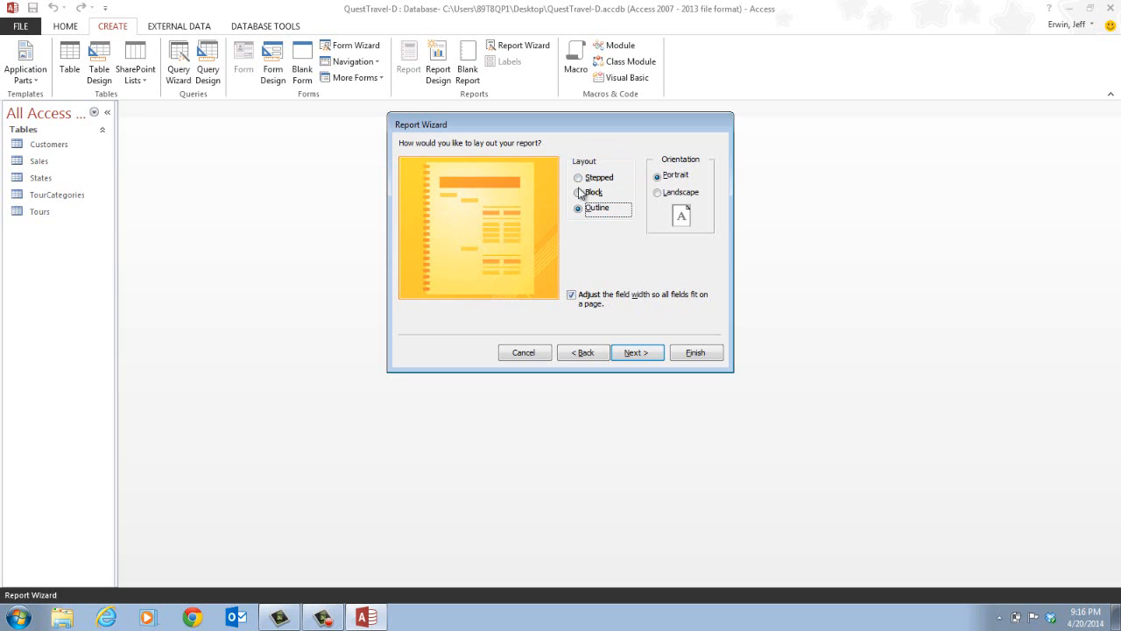
{"action": "left_click", "coordinate": [601, 178]}
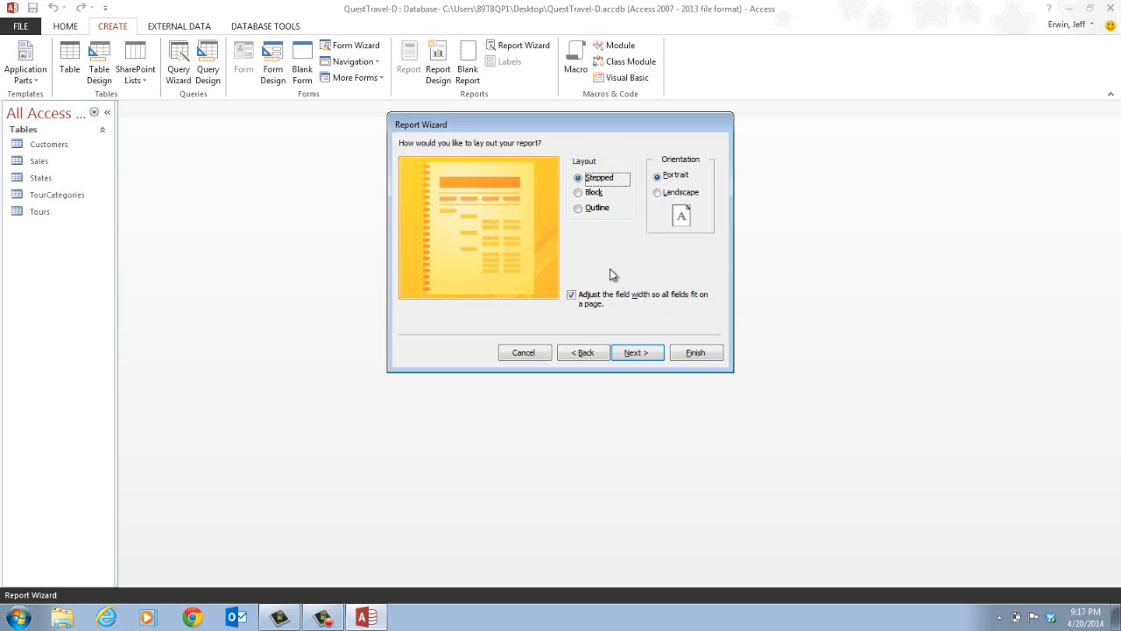
{"action": "left_click", "coordinate": [681, 195]}
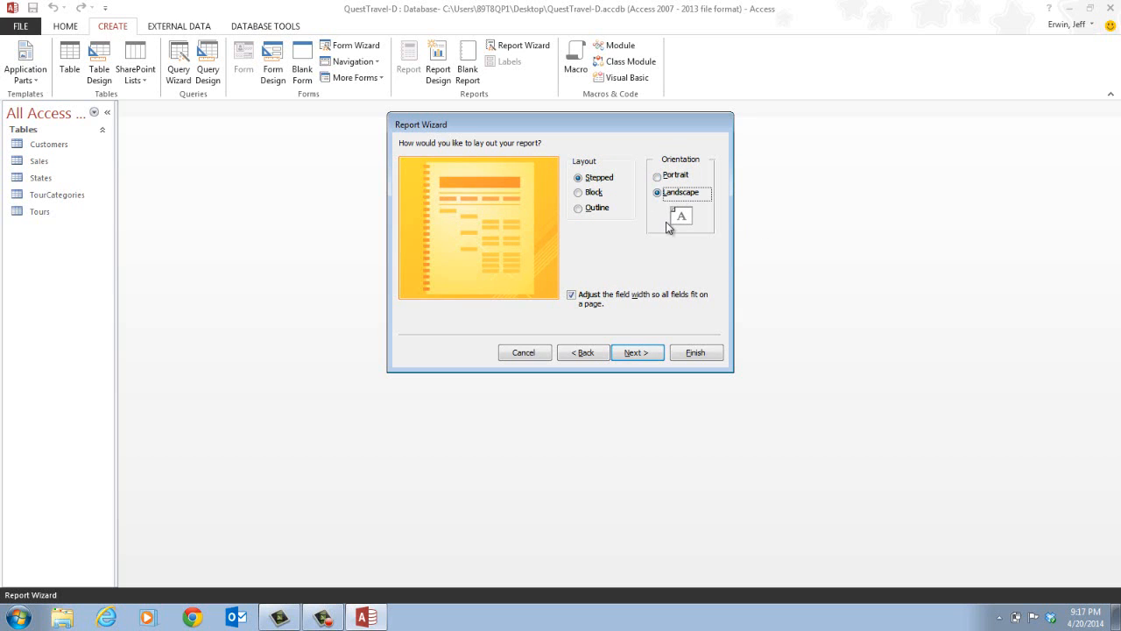
{"action": "left_click", "coordinate": [635, 352]}
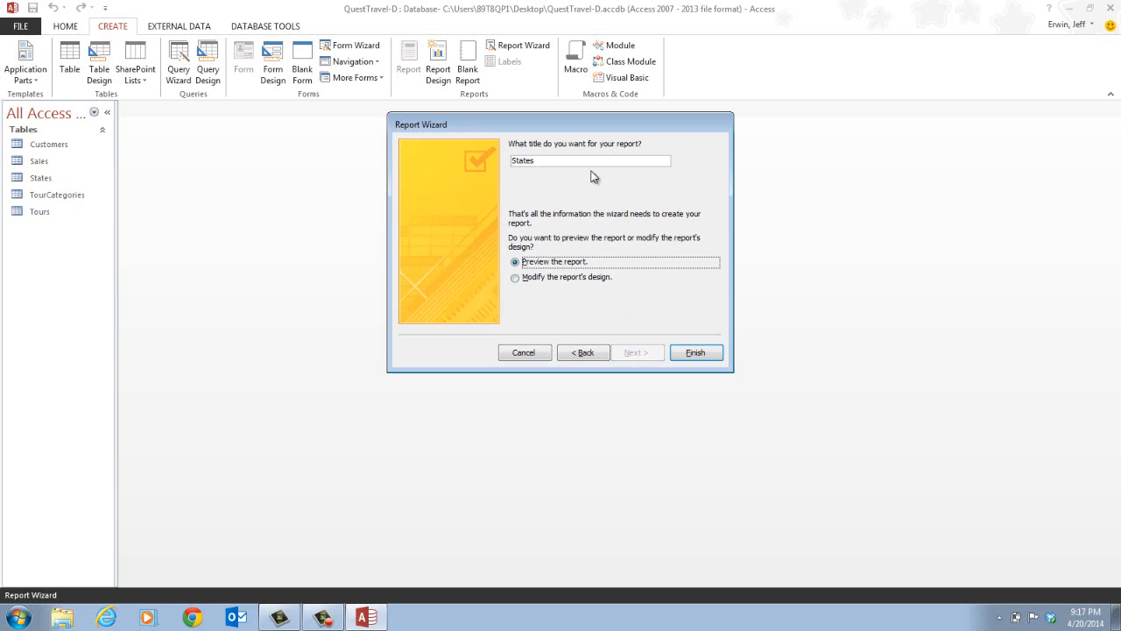
- Title the report Tours by State and finish the wizard with a preview
{"action": "left_click_drag", "start_coordinate": [585, 160], "coordinate": [416, 171]}
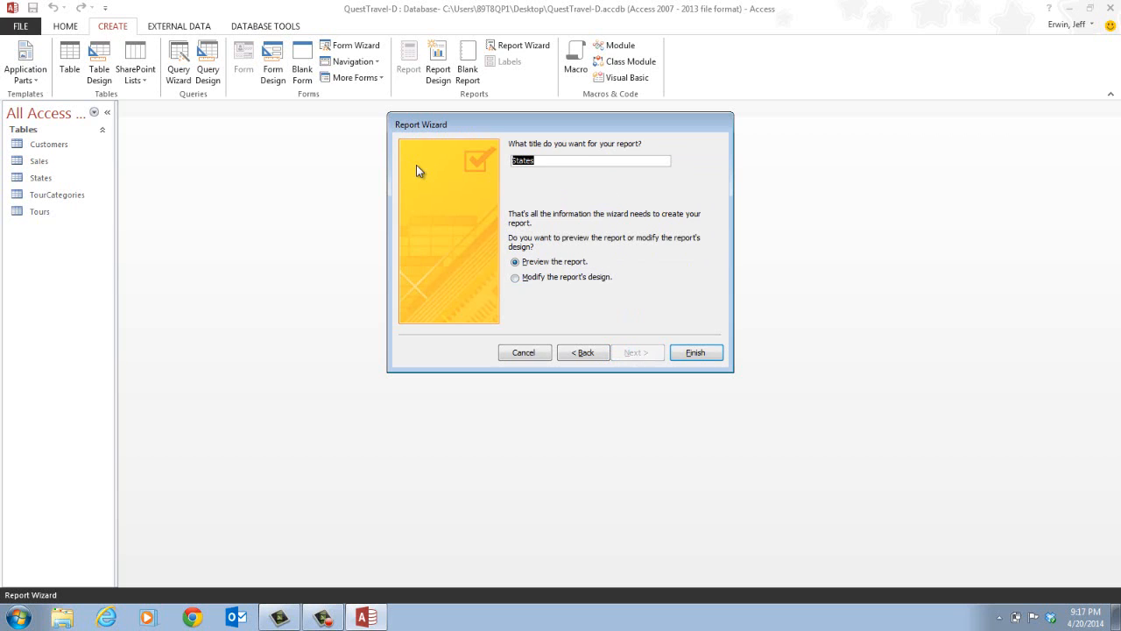
{"action": "type", "text": "Tours by State"}
{"action": "left_click", "coordinate": [718, 353]}
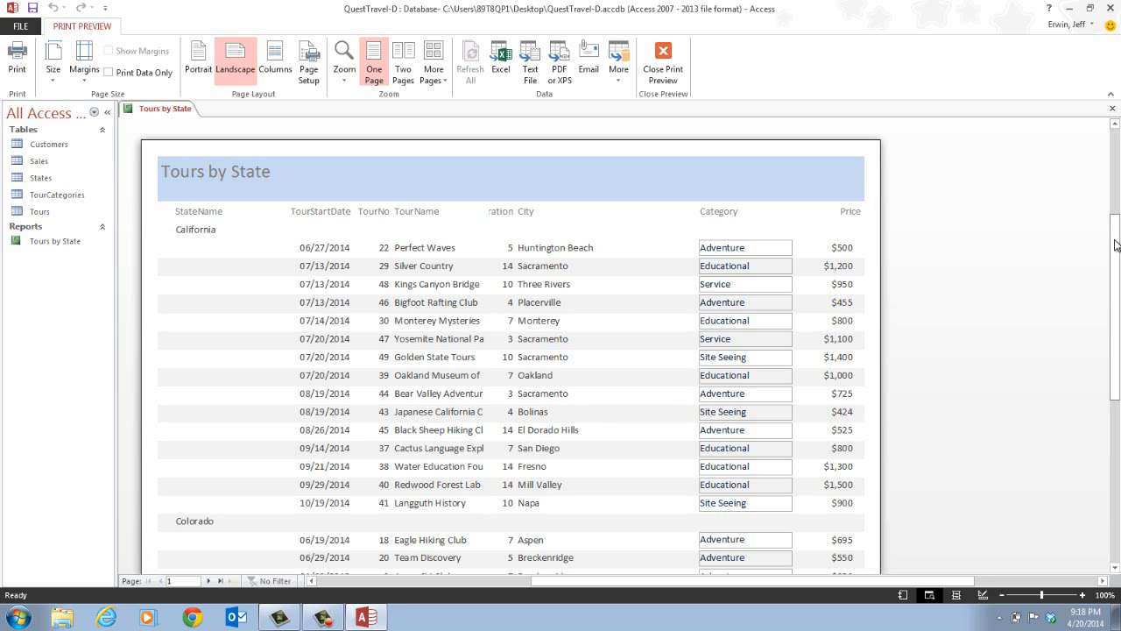
- Scroll through the pages of the report preview
{"action": "left_click_drag", "start_coordinate": [1114, 245], "coordinate": [1115, 325]}
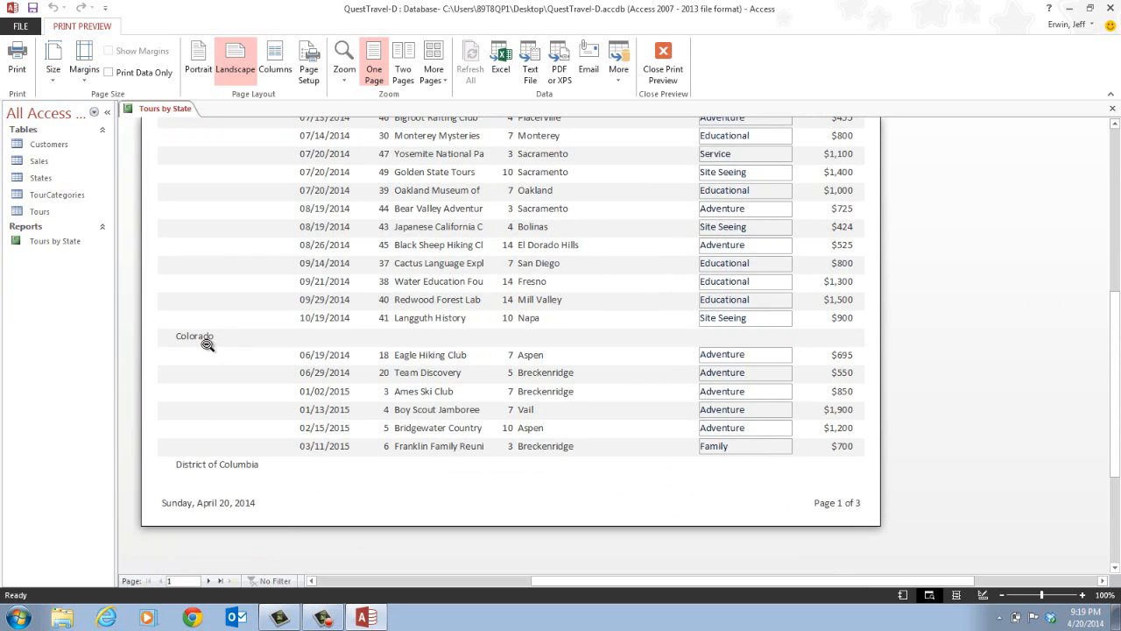
{"action": "left_click", "coordinate": [209, 583]}
{"action": "scroll", "coordinate": [1097, 426], "scroll_direction": "up", "scroll_amount": 2}
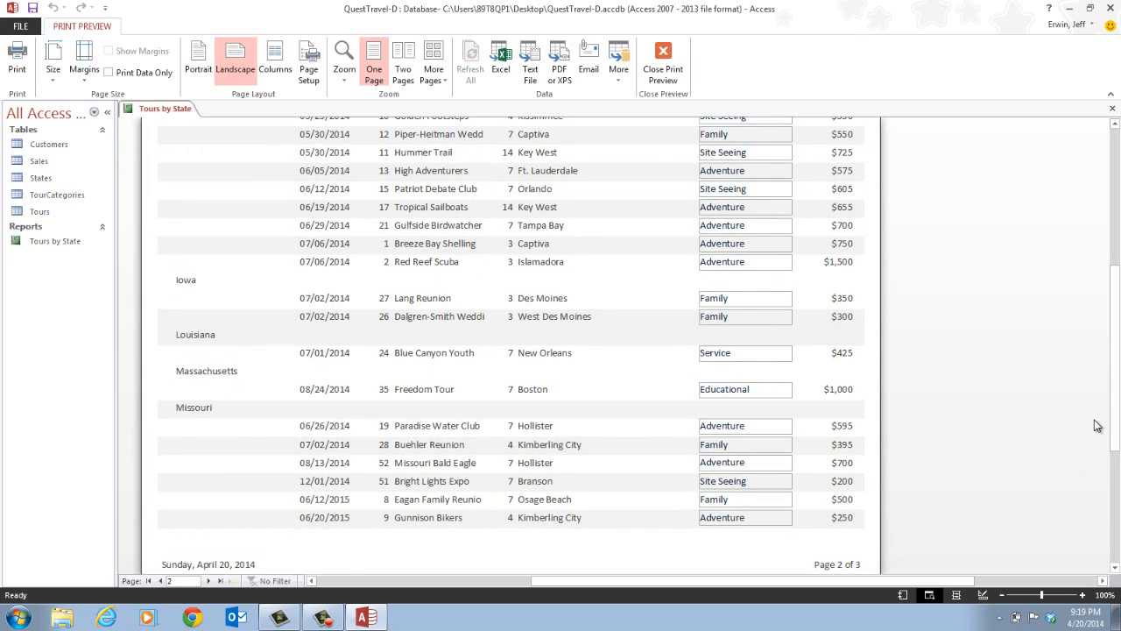
{"action": "scroll", "coordinate": [1098, 425], "scroll_direction": "up", "scroll_amount": 2}
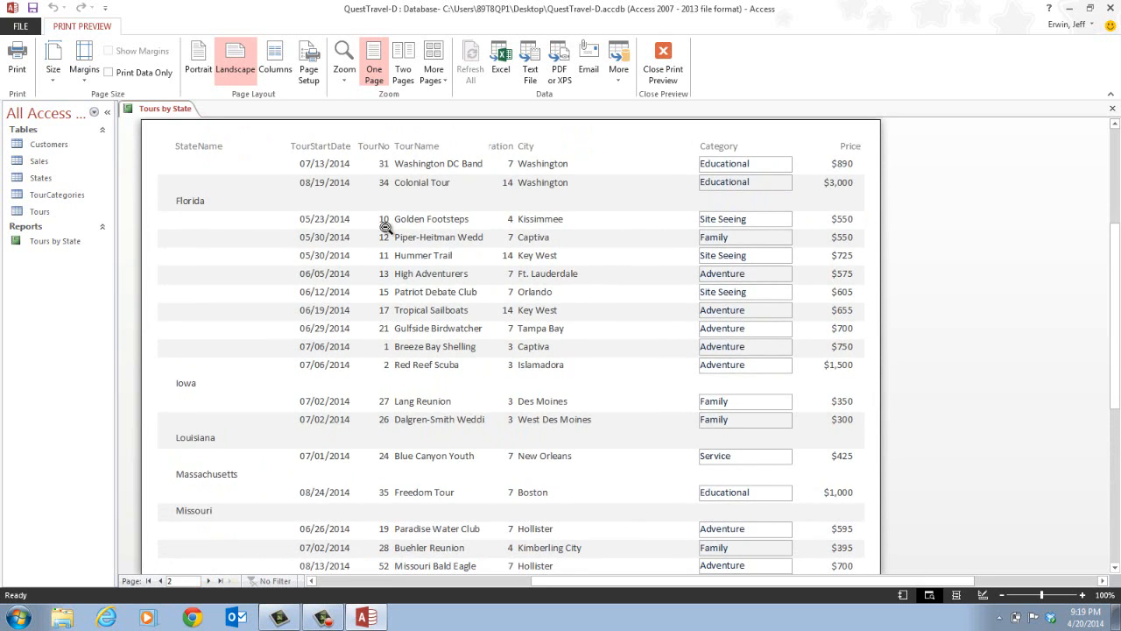
{"action": "scroll", "coordinate": [952, 370], "scroll_direction": "down", "scroll_amount": 2}
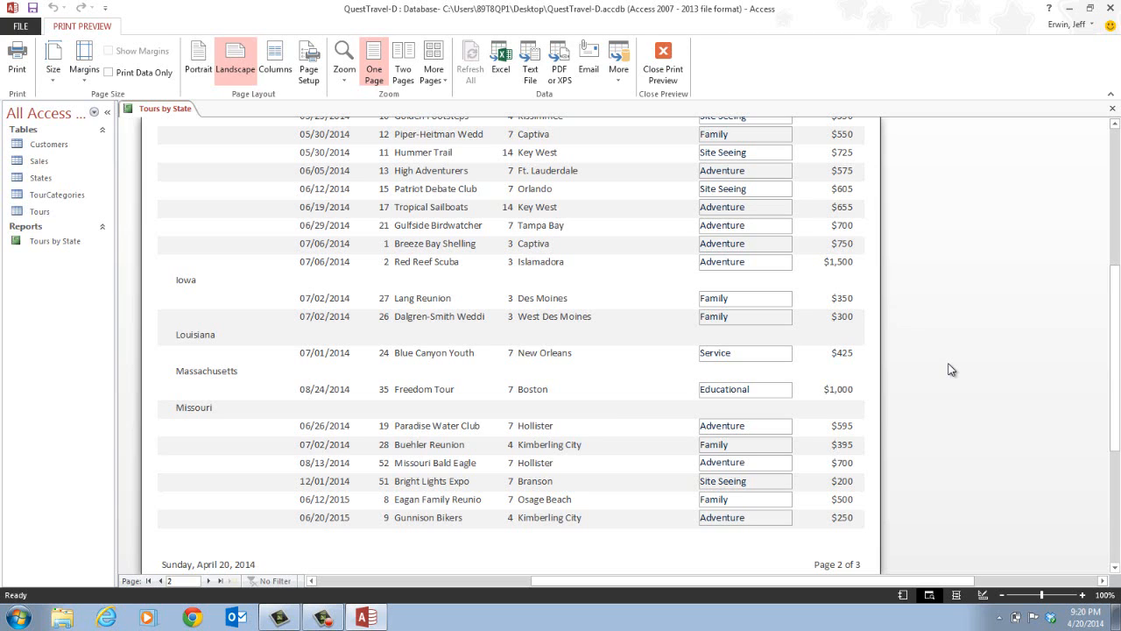
- Switch the preview to portrait orientation and back to landscape
{"action": "left_click", "coordinate": [195, 70]}
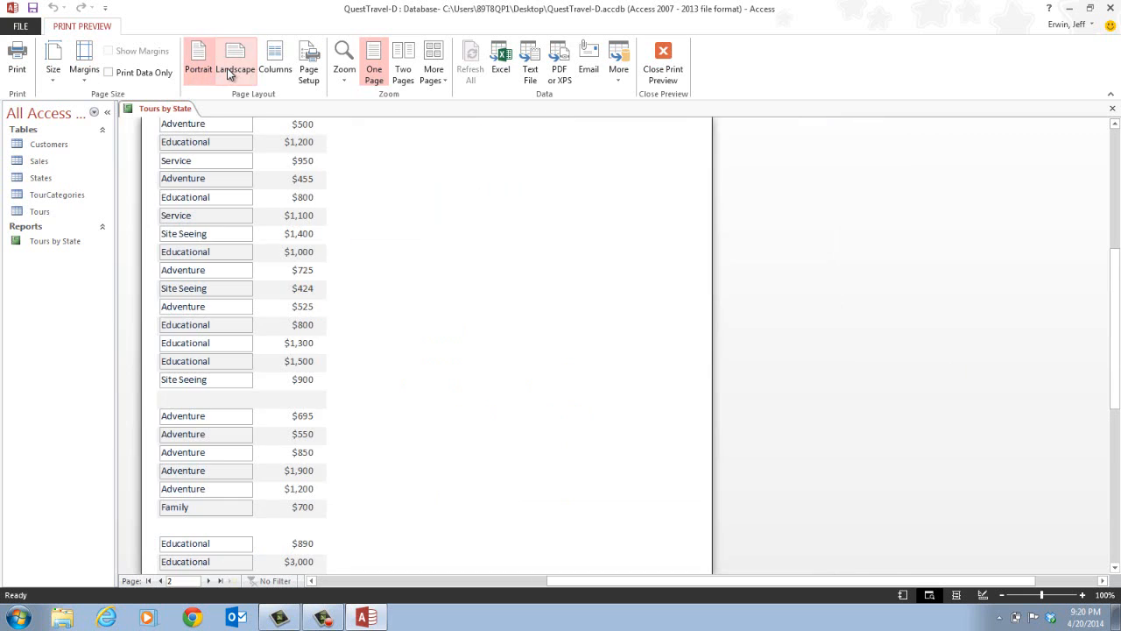
{"action": "left_click", "coordinate": [231, 70]}
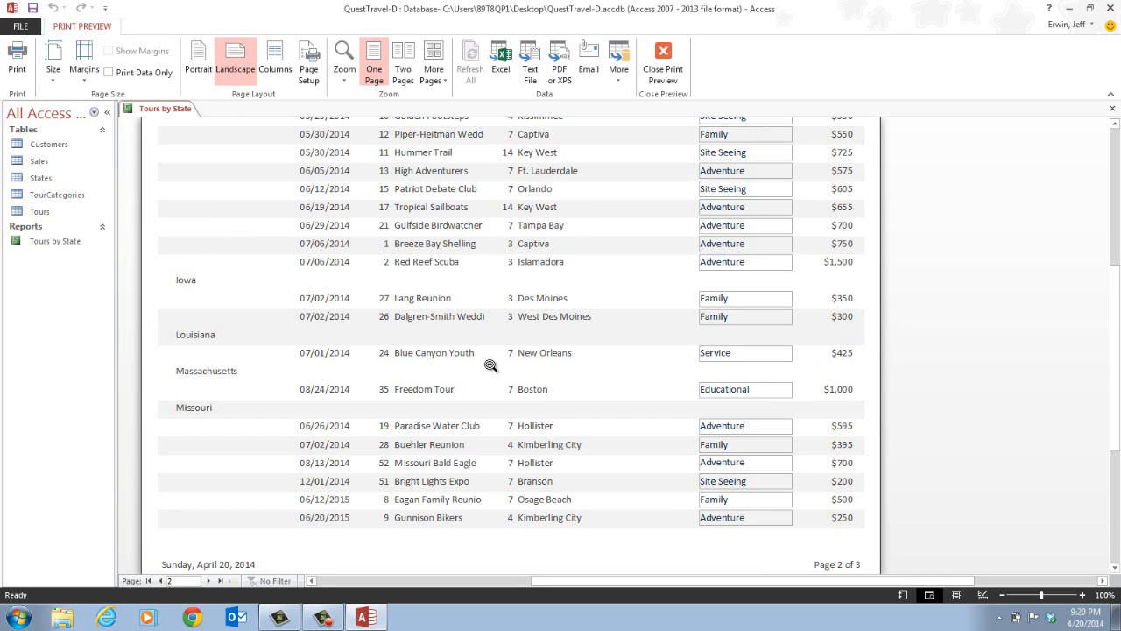
- Open the Tours by State report in Print Preview from the navigation pane
{"action": "left_click", "coordinate": [50, 243]}
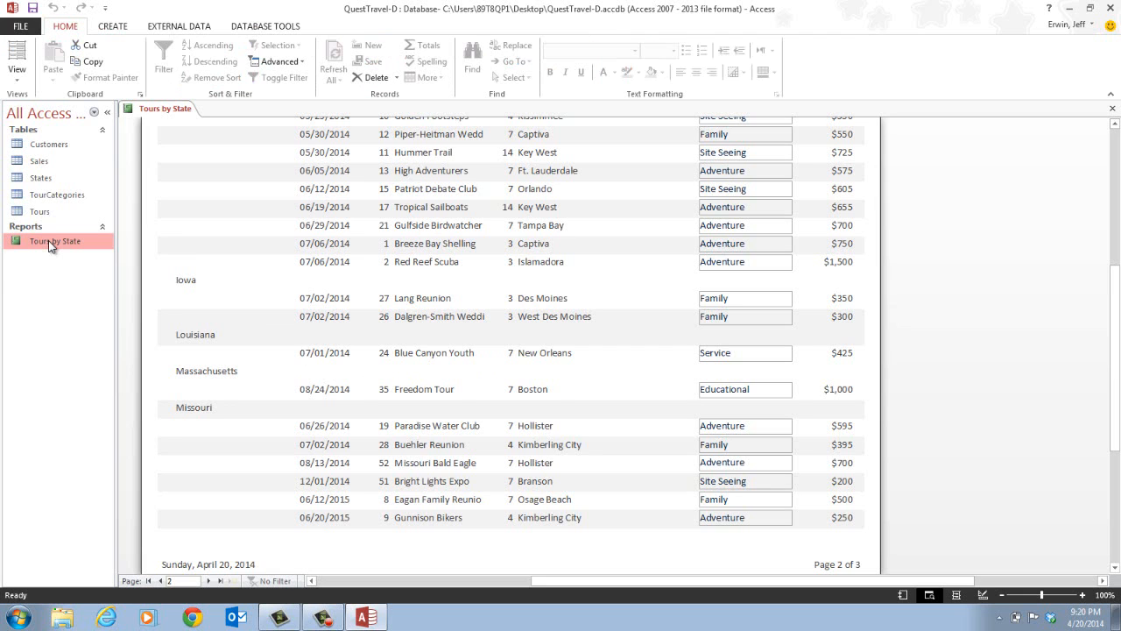
{"action": "right_click", "coordinate": [49, 246]}
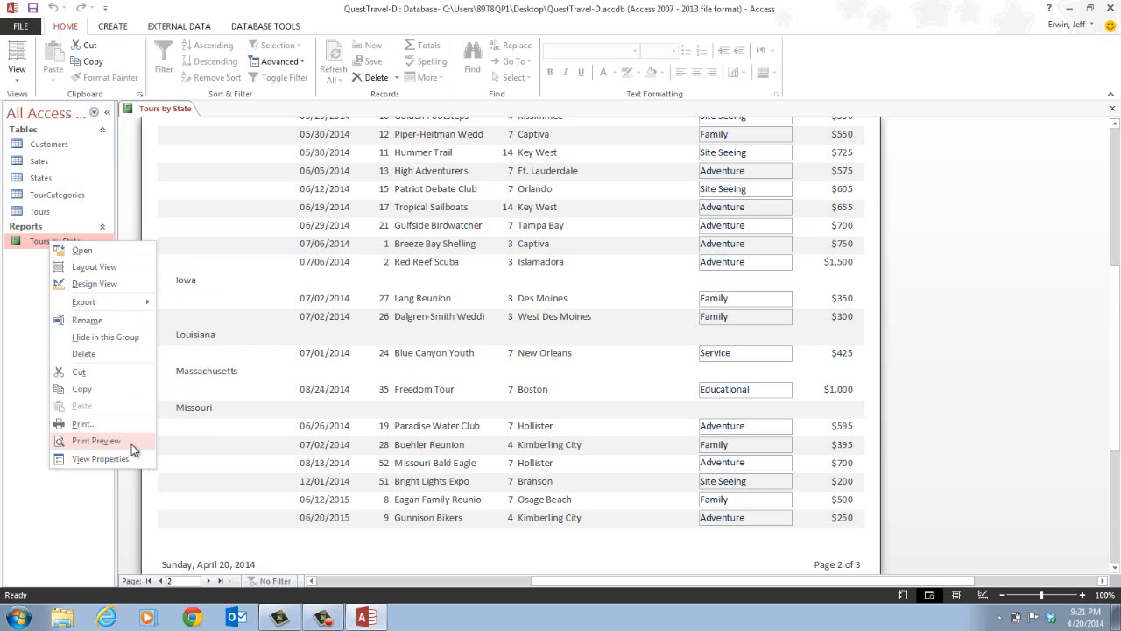
{"action": "left_click", "coordinate": [96, 441]}
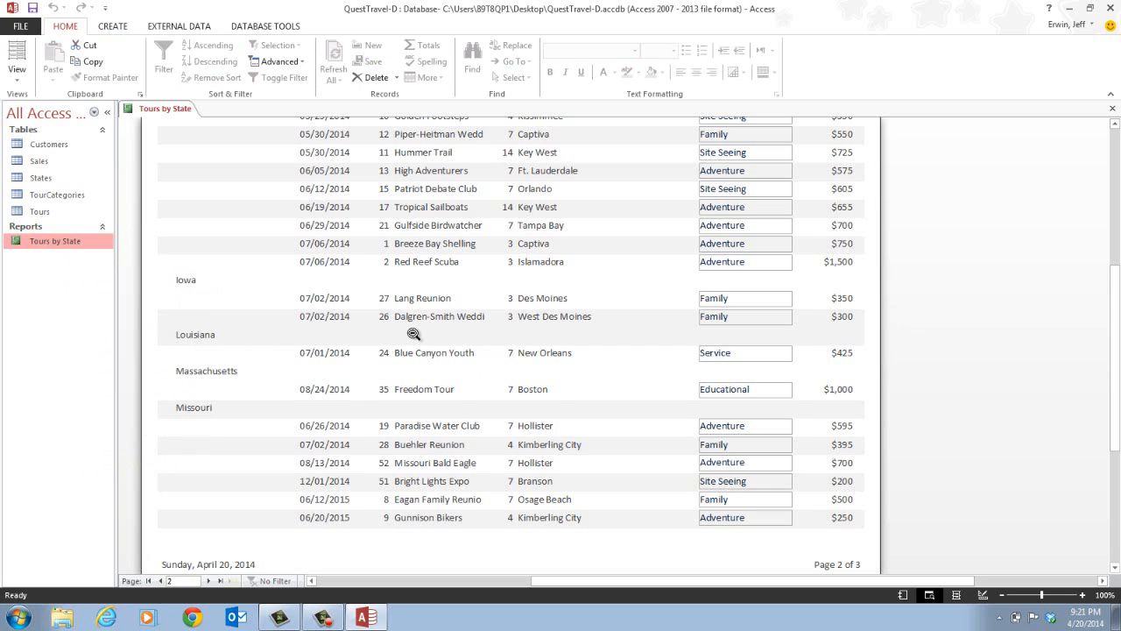